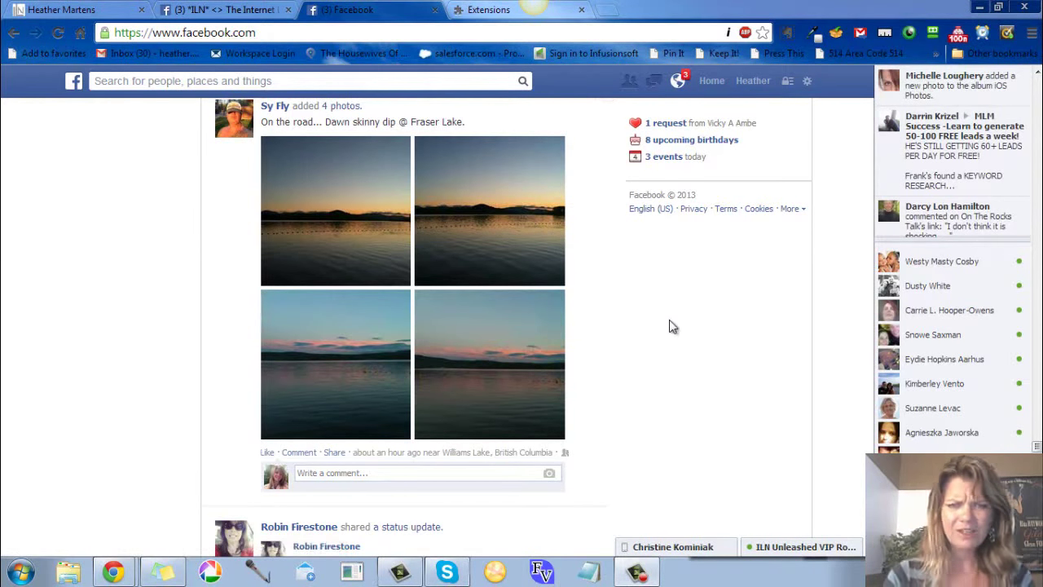
- View a sunset photo from the Fraser Lake post full size and check the ILN Unleashed group chat, closing both
{"action": "left_click", "coordinate": [493, 236]}
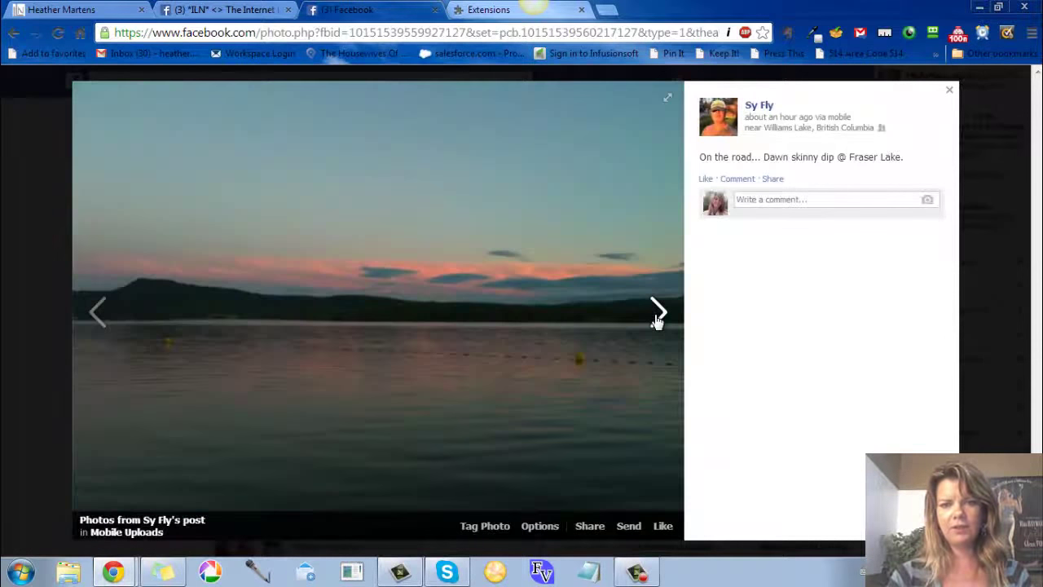
{"action": "left_click", "coordinate": [950, 90]}
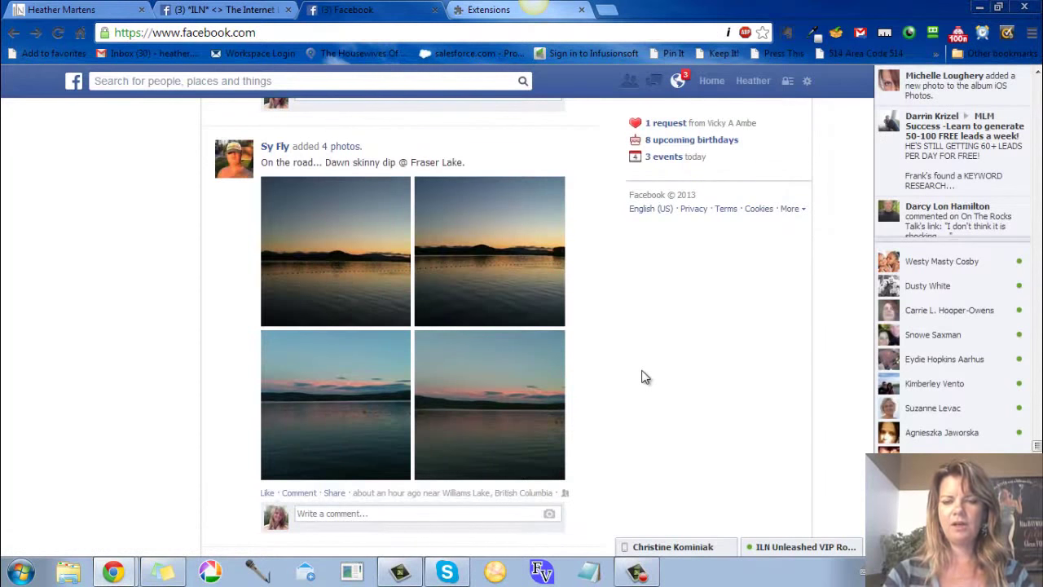
{"action": "left_click", "coordinate": [776, 546]}
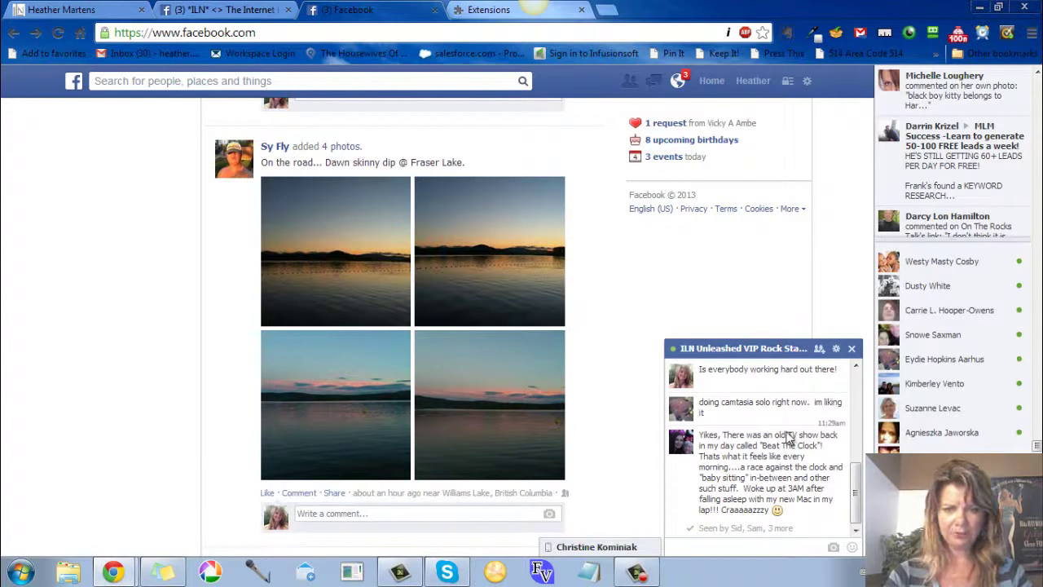
{"action": "left_click", "coordinate": [797, 349]}
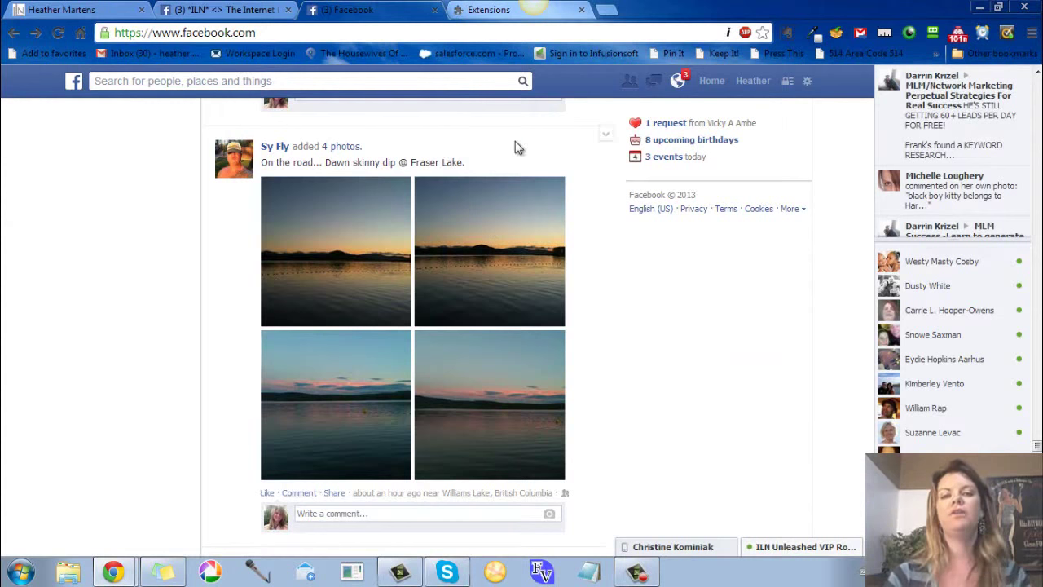
- Open Chrome's Extensions page and go to the Chrome Web Store to get more extensions
{"action": "left_click", "coordinate": [479, 10]}
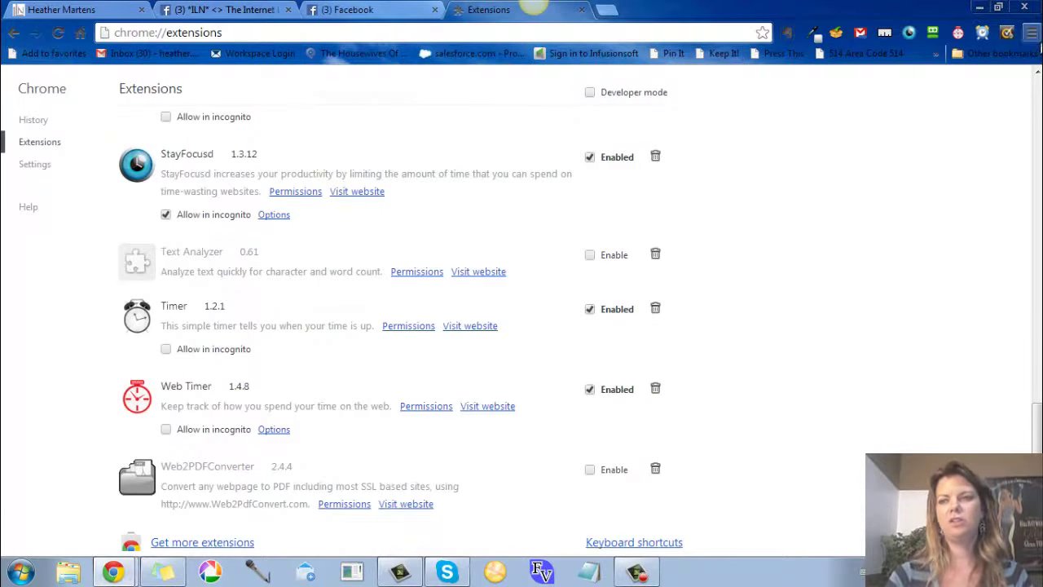
{"action": "left_click", "coordinate": [1032, 34]}
{"action": "mouse_move", "coordinate": [794, 237]}
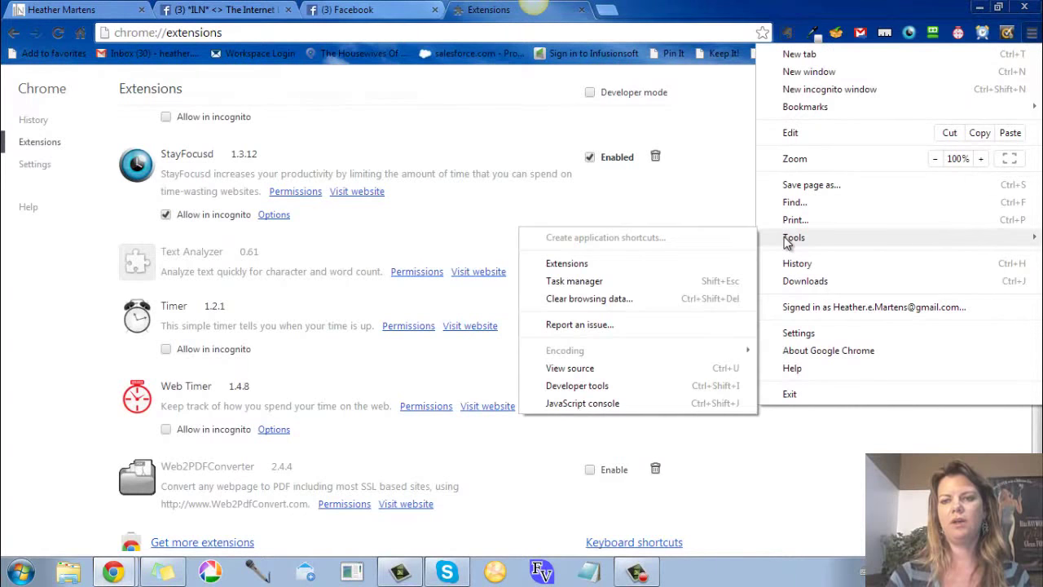
{"action": "left_click", "coordinate": [623, 267]}
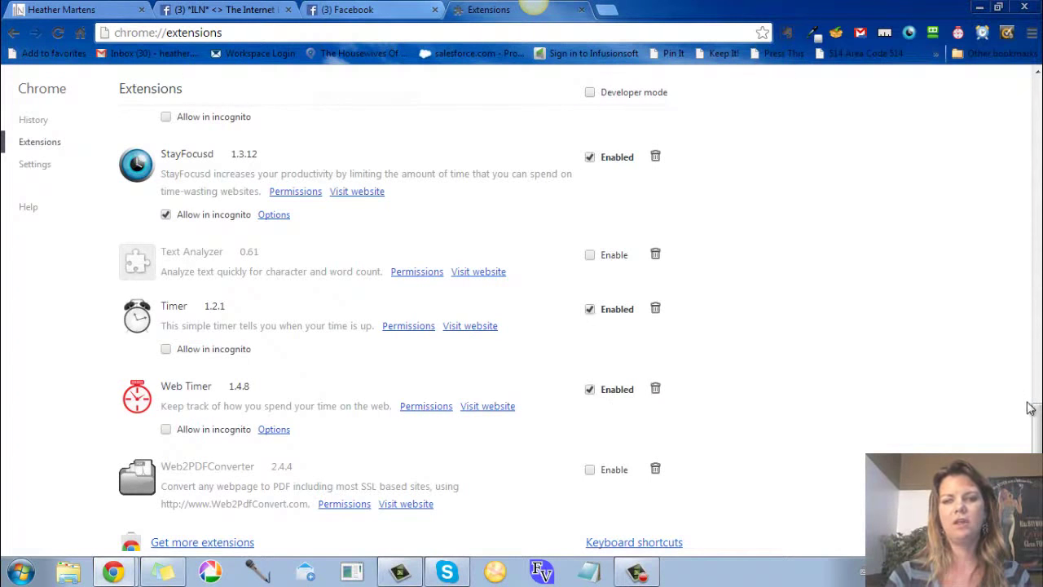
{"action": "scroll", "coordinate": [1031, 407], "scroll_direction": "down", "scroll_amount": 1}
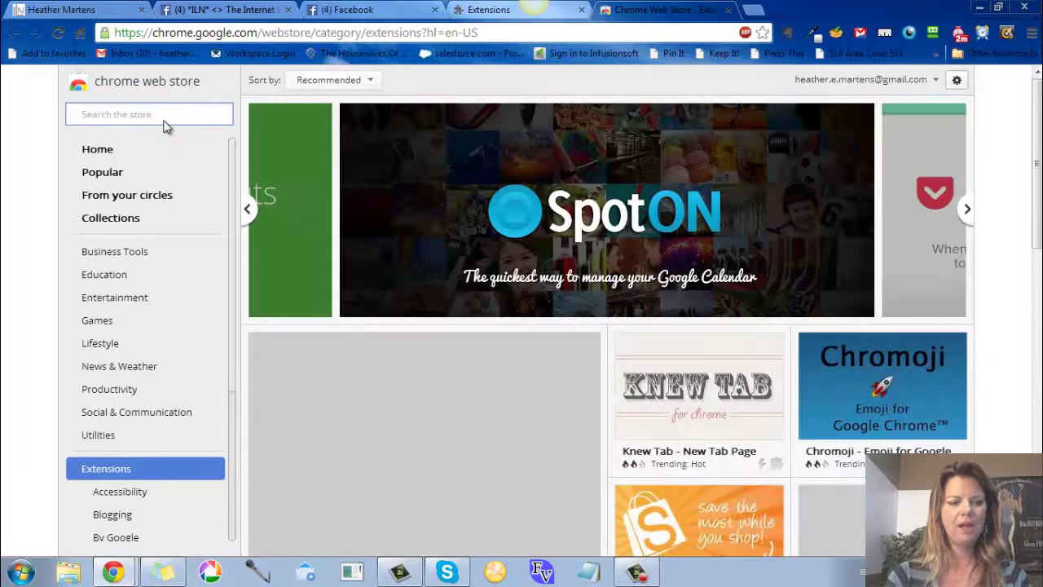
- Search the Chrome Web Store for "Photo Zoom for Facebook"
{"action": "left_click", "coordinate": [165, 121]}
{"action": "type", "text": "Photo Zoom for Facebook"}
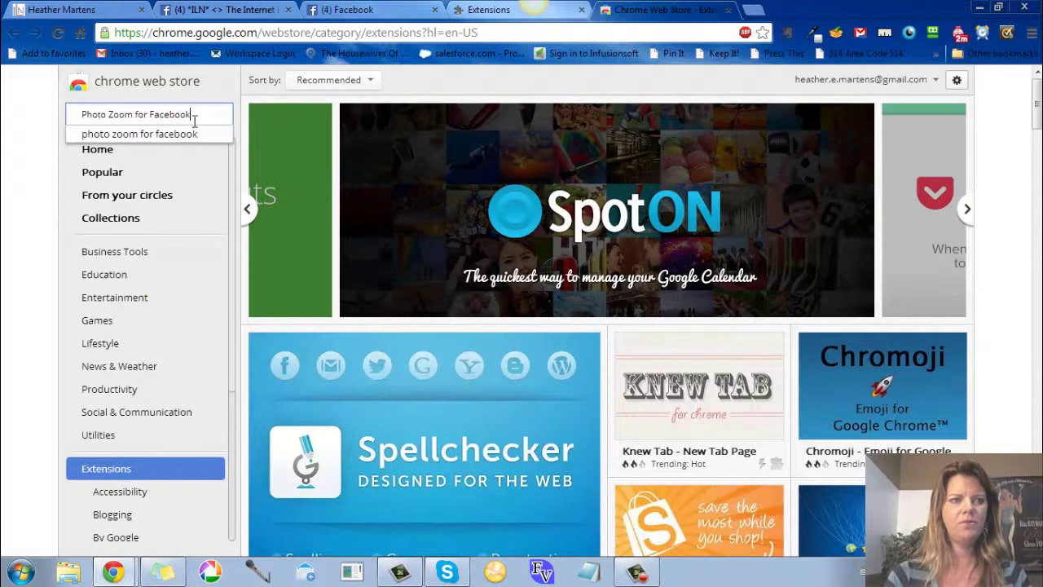
{"action": "key", "text": "Return"}
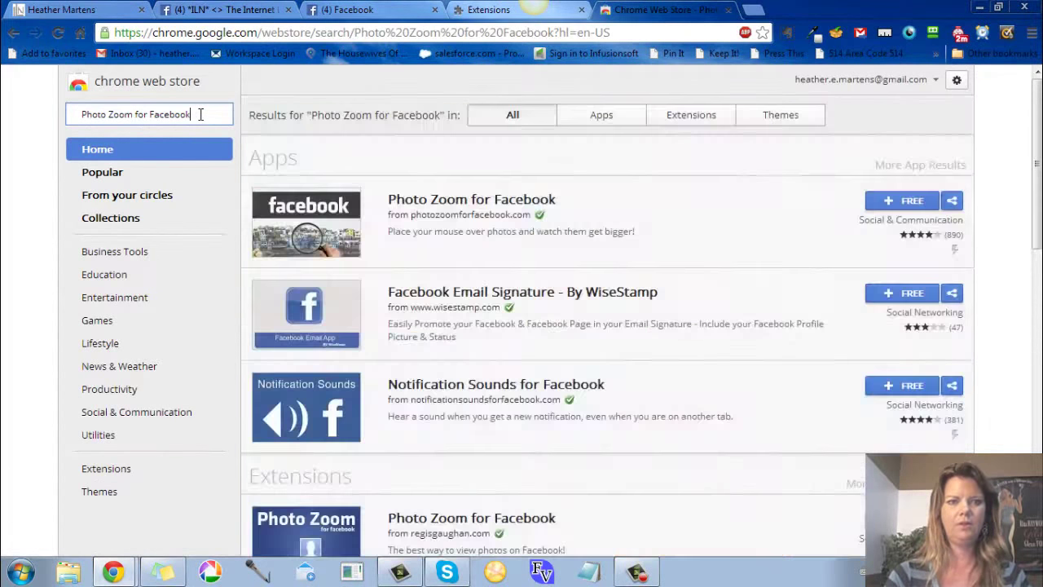
- Add the free Photo Zoom for Facebook extension from regisgaughan.com to Chrome and close its welcome page
{"action": "scroll", "coordinate": [416, 249], "scroll_direction": "down", "scroll_amount": 1}
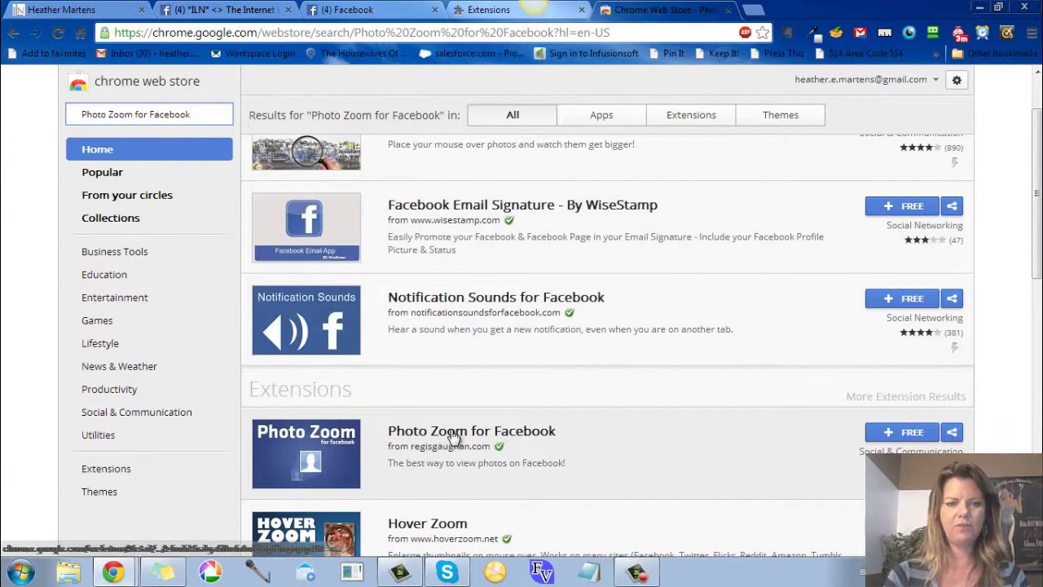
{"action": "left_click", "coordinate": [453, 434]}
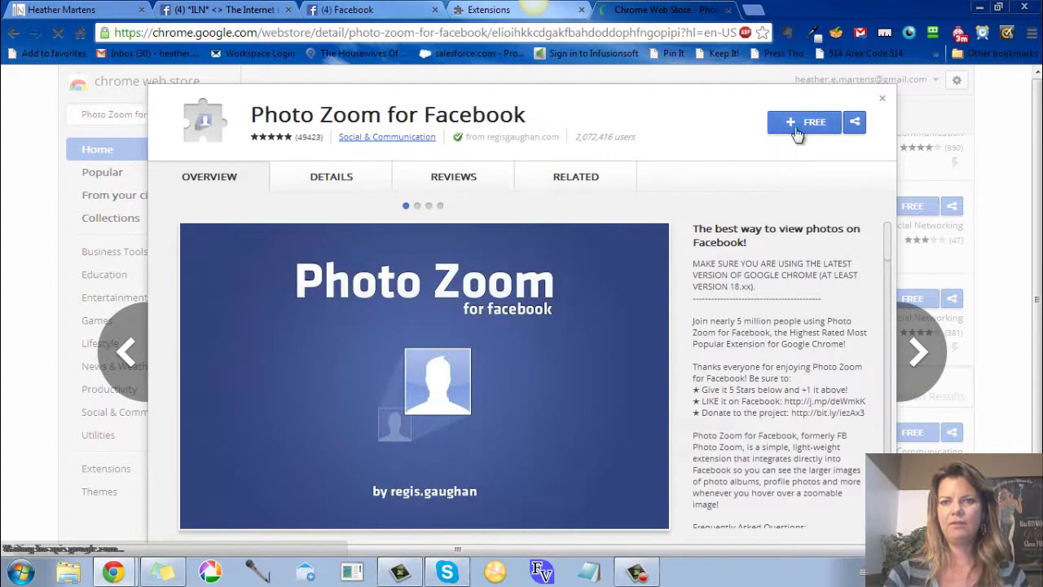
{"action": "left_click", "coordinate": [797, 130]}
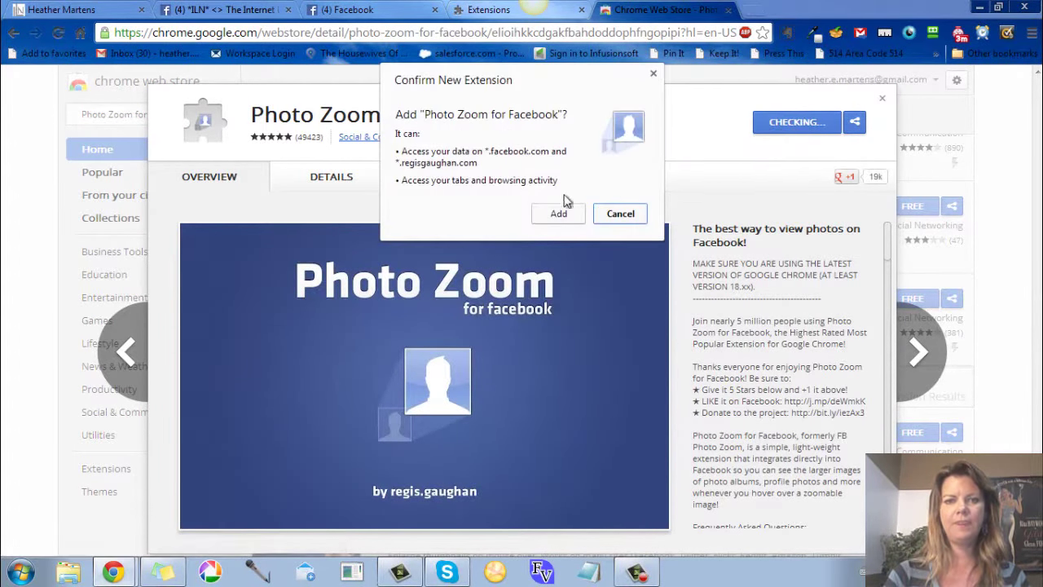
{"action": "left_click", "coordinate": [559, 215]}
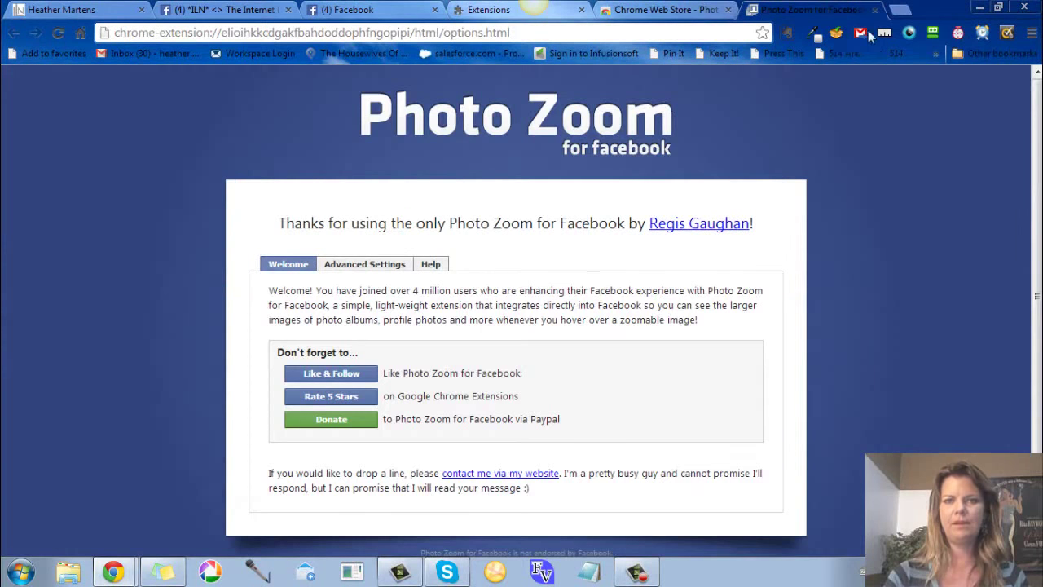
{"action": "left_click", "coordinate": [876, 10]}
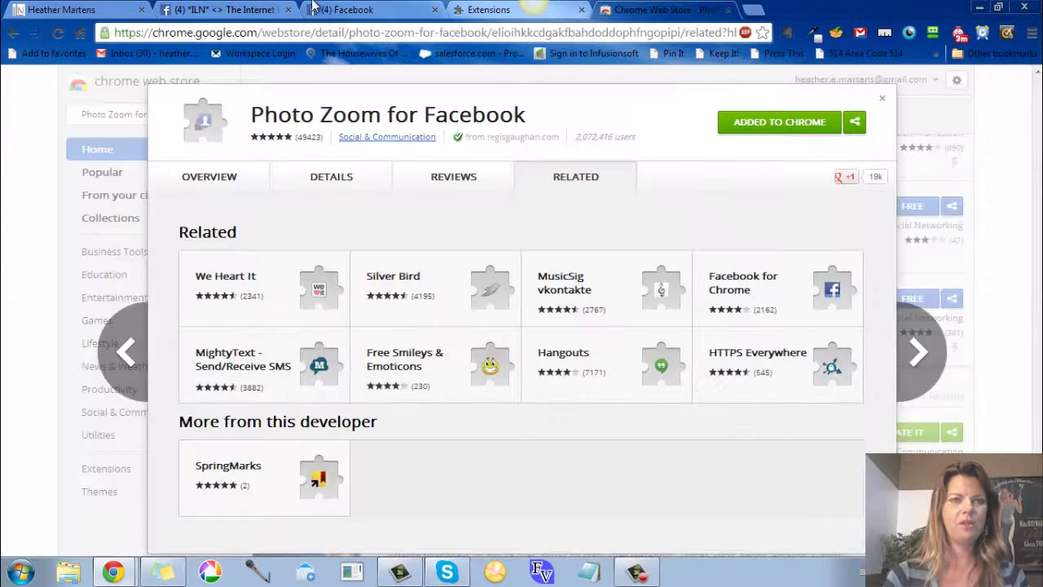
- Return to the Facebook news feed, find the Fraser Lake photo post, and preview its sunset photos enlarged
{"action": "left_click", "coordinate": [359, 10]}
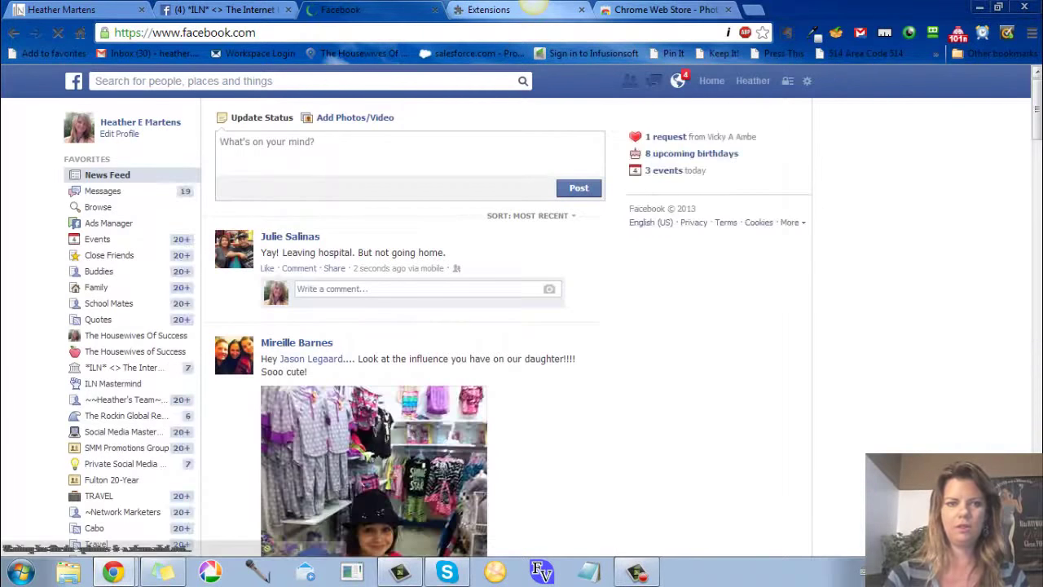
{"action": "scroll", "coordinate": [408, 326], "scroll_direction": "down", "scroll_amount": 20}
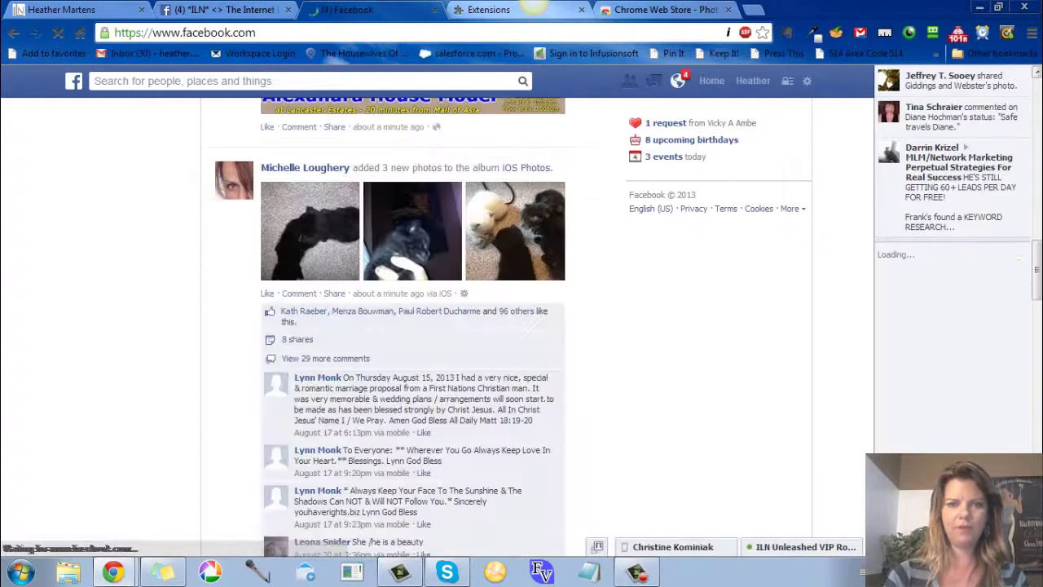
{"action": "scroll", "coordinate": [407, 326], "scroll_direction": "down", "scroll_amount": 20}
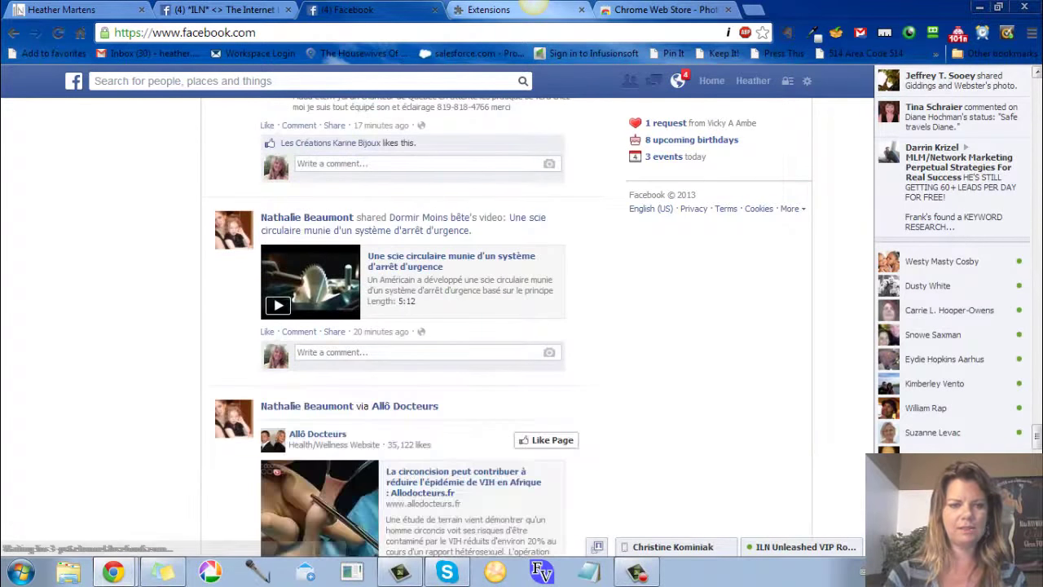
{"action": "scroll", "coordinate": [407, 326], "scroll_direction": "down", "scroll_amount": 15}
{"action": "scroll", "coordinate": [407, 326], "scroll_direction": "down", "scroll_amount": 15}
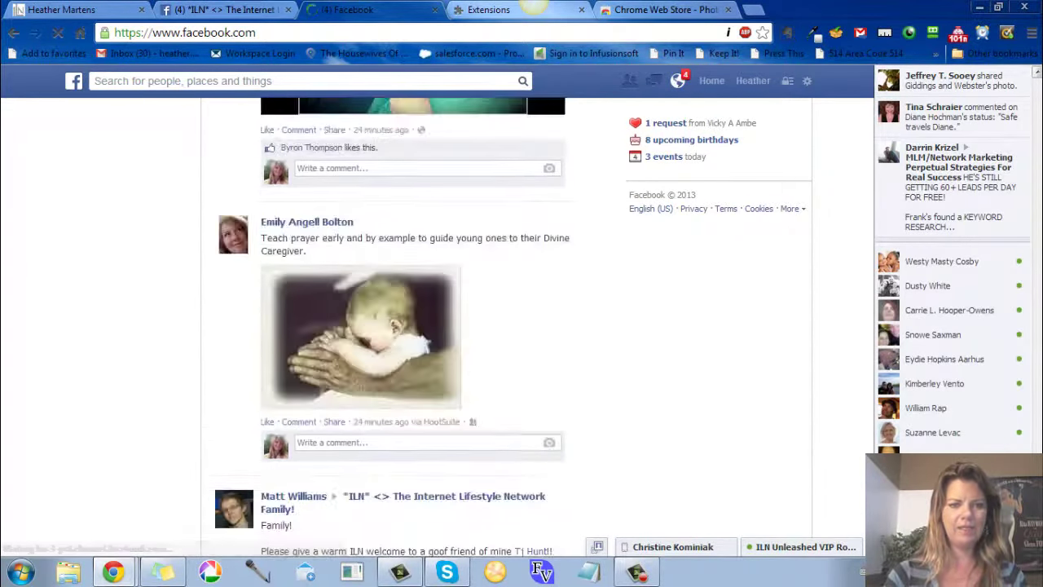
{"action": "scroll", "coordinate": [407, 326], "scroll_direction": "down", "scroll_amount": 15}
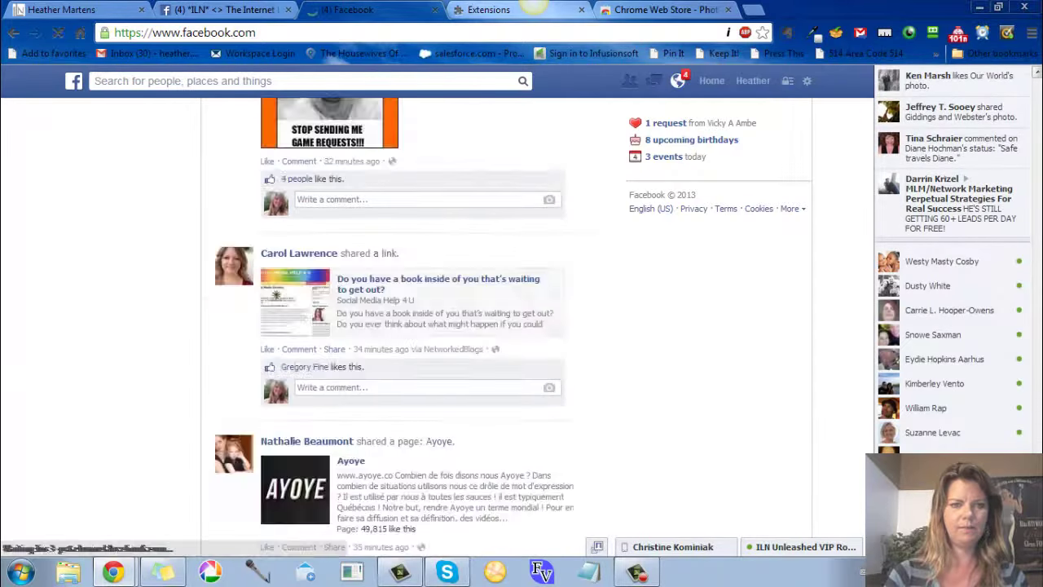
{"action": "scroll", "coordinate": [408, 326], "scroll_direction": "down", "scroll_amount": 15}
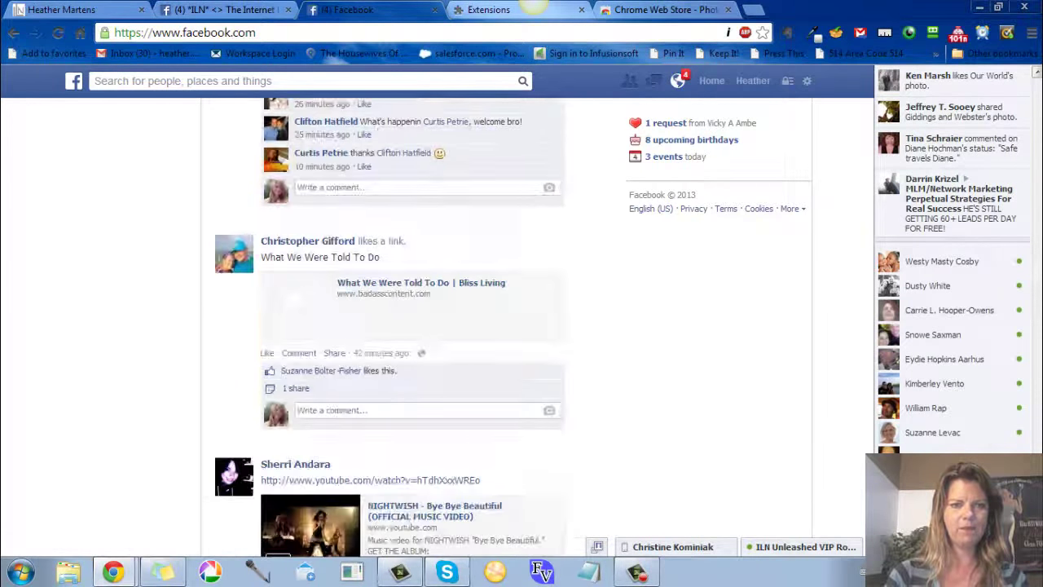
{"action": "scroll", "coordinate": [407, 326], "scroll_direction": "down", "scroll_amount": 15}
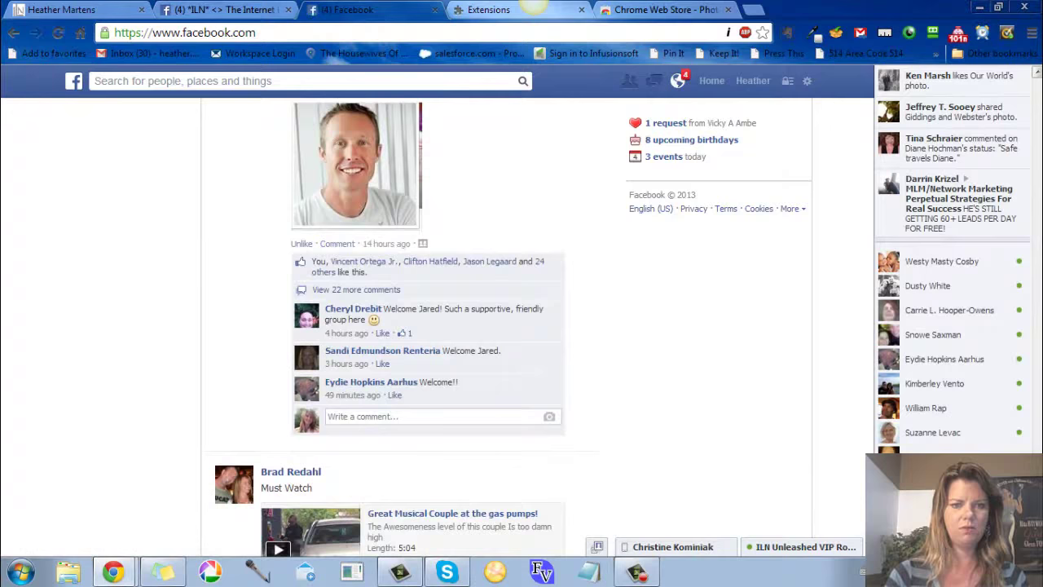
{"action": "scroll", "coordinate": [407, 326], "scroll_direction": "down", "scroll_amount": 15}
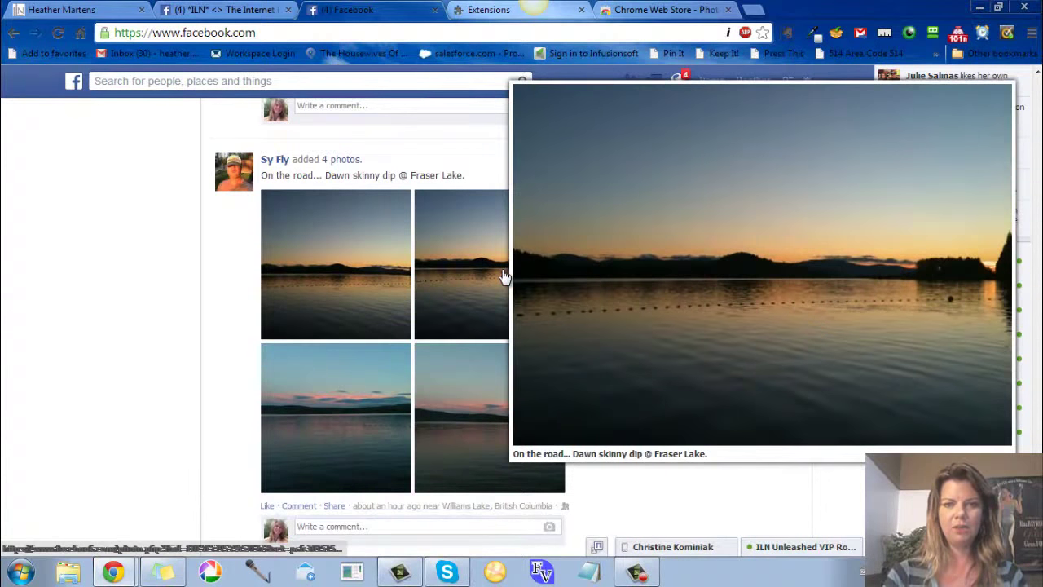
{"action": "mouse_move", "coordinate": [408, 275]}
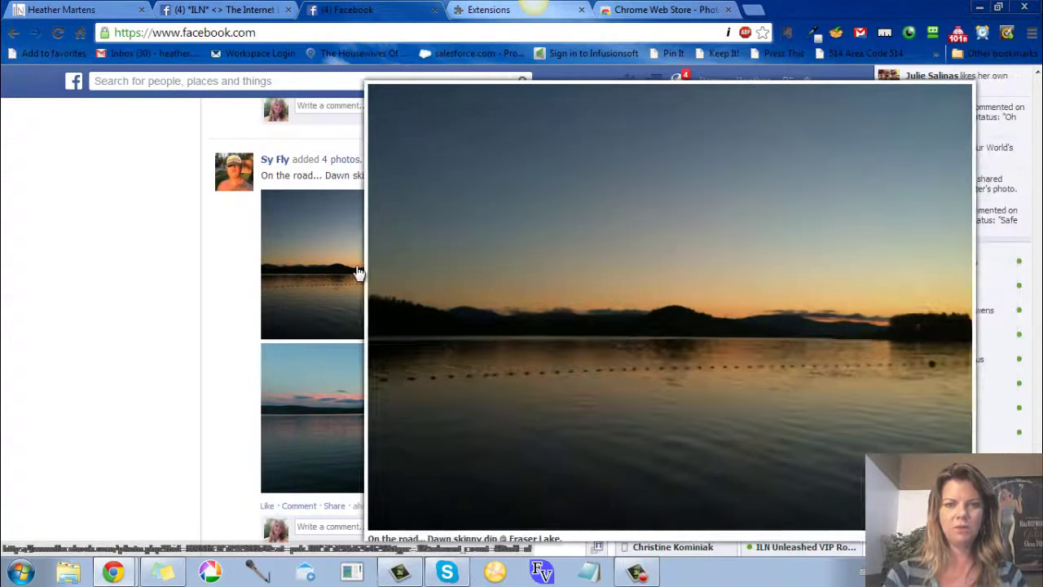
{"action": "mouse_move", "coordinate": [337, 407]}
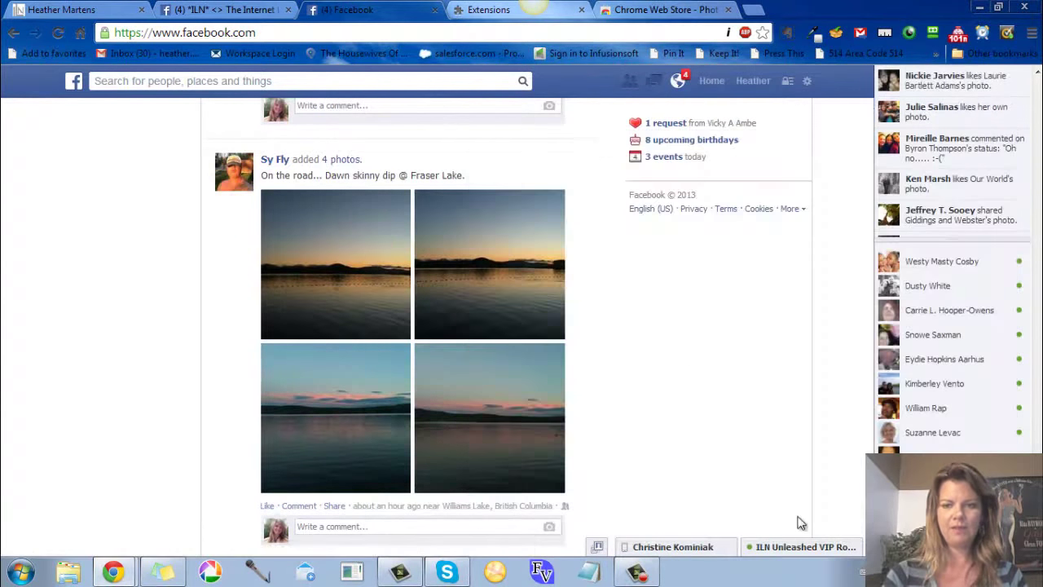
- Check the enlarged profile-picture preview in the ILN Unleashed group chat and the activity ticker, and collapse the chat
{"action": "left_click", "coordinate": [798, 546]}
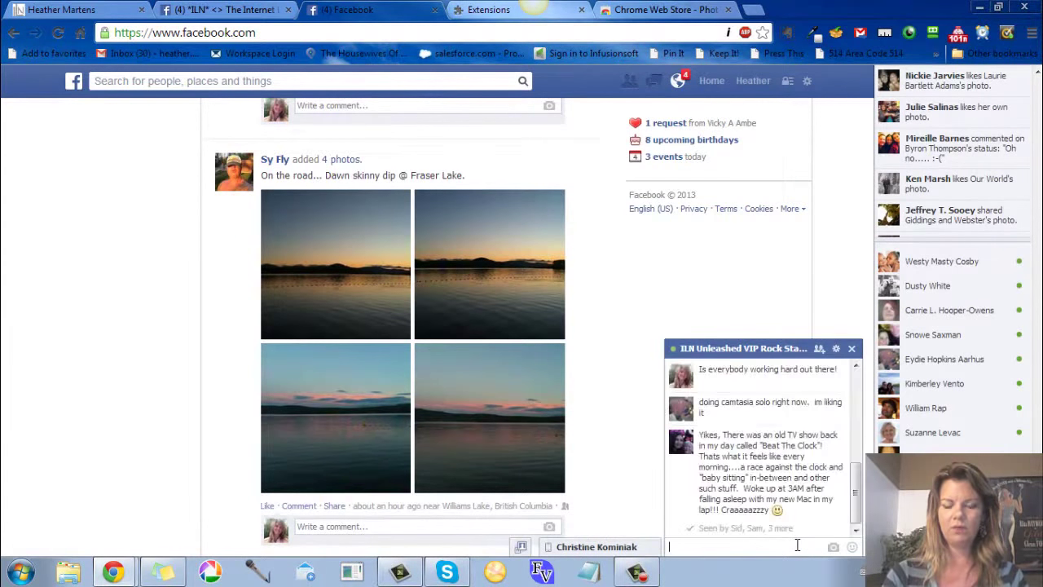
{"action": "mouse_move", "coordinate": [681, 412]}
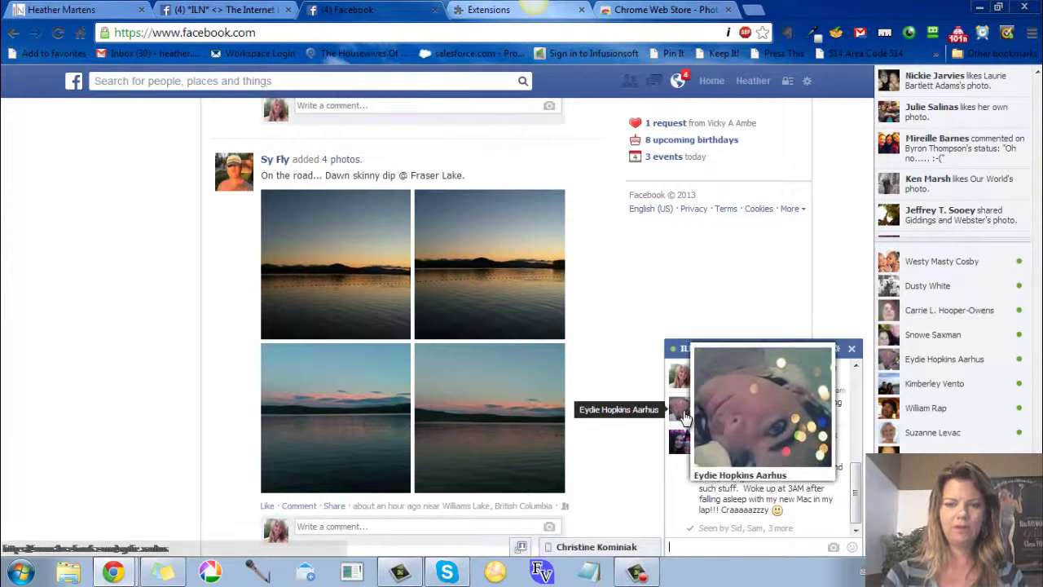
{"action": "left_click", "coordinate": [888, 186]}
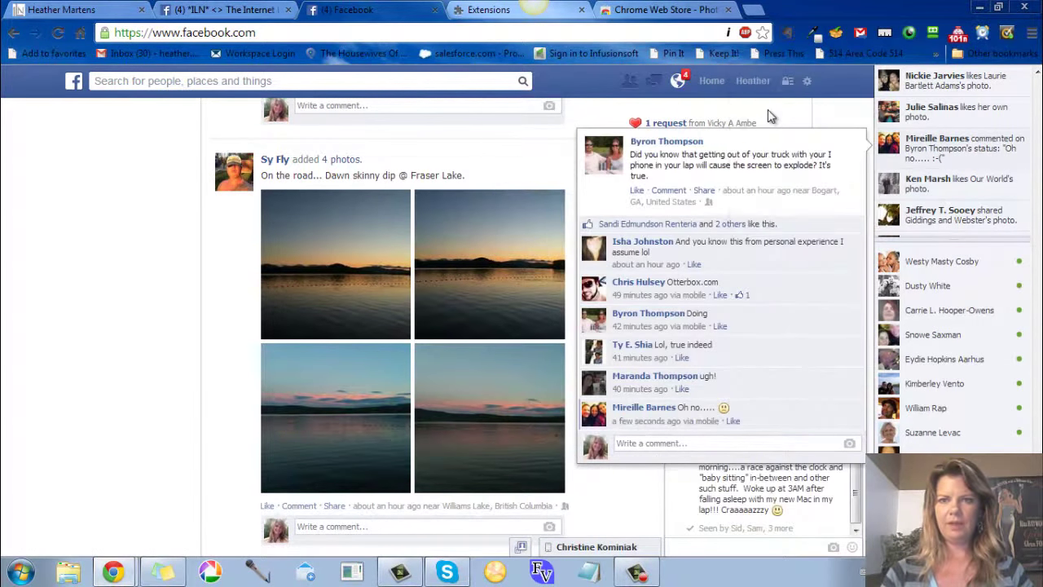
{"action": "left_click", "coordinate": [786, 351]}
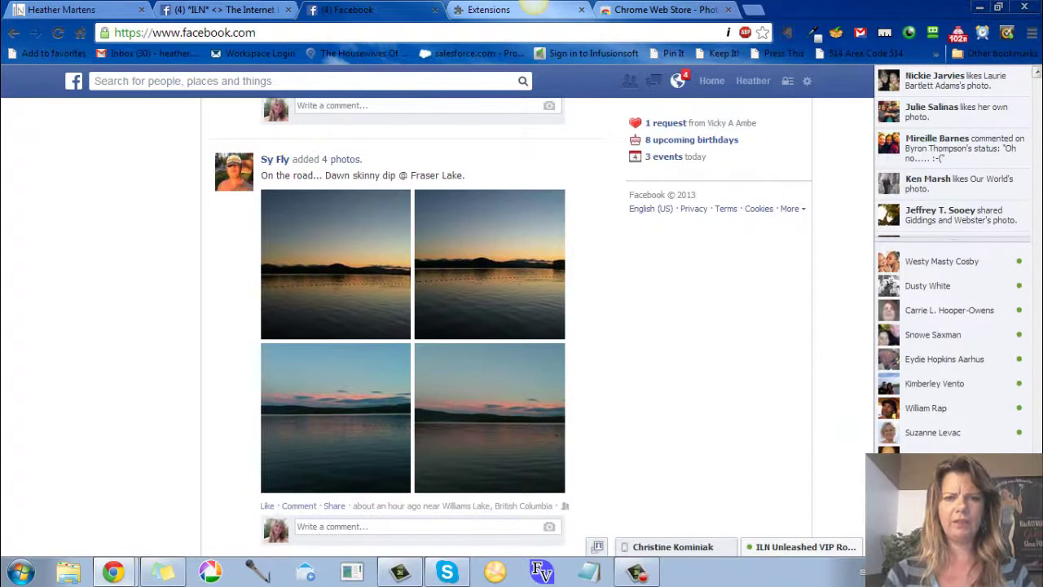
- Find the lakeside cover photo update further down the news feed, preview the cover photo enlarged, and dismiss the preview
{"action": "scroll", "coordinate": [412, 326], "scroll_direction": "down", "scroll_amount": 1}
{"action": "scroll", "coordinate": [413, 326], "scroll_direction": "down", "scroll_amount": 2}
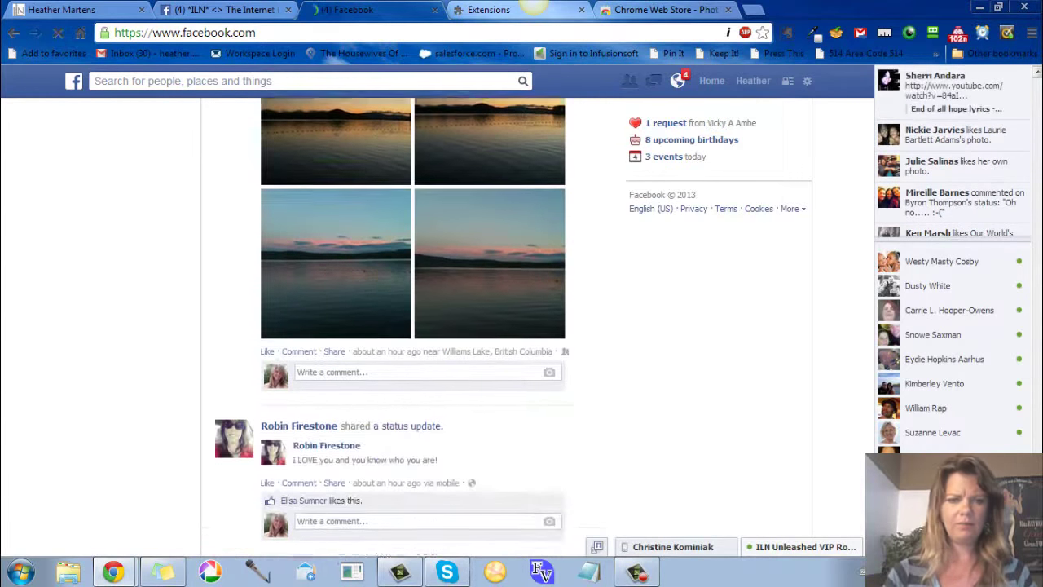
{"action": "scroll", "coordinate": [413, 326], "scroll_direction": "down", "scroll_amount": 8}
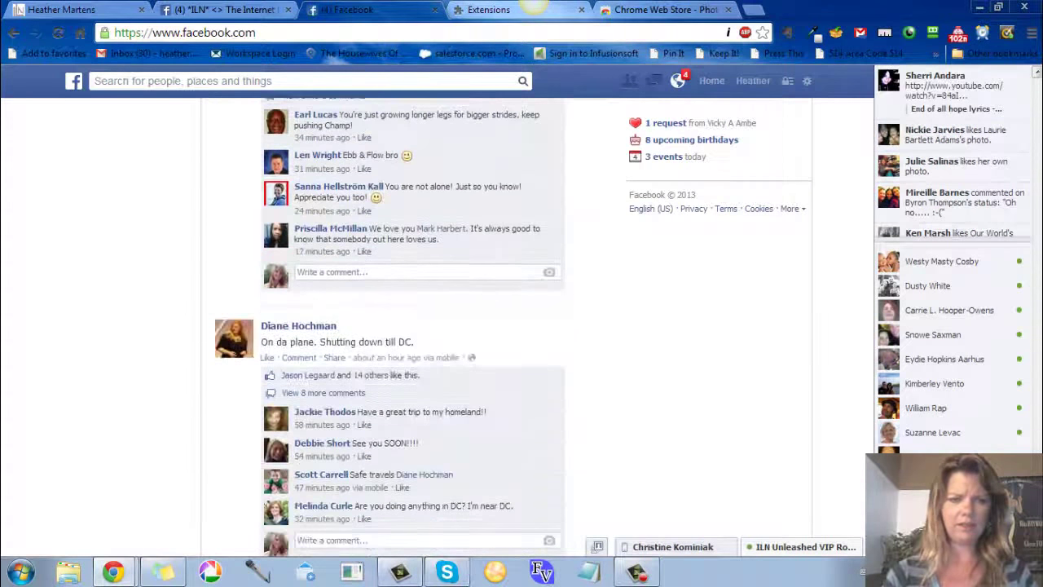
{"action": "scroll", "coordinate": [413, 326], "scroll_direction": "down", "scroll_amount": 18}
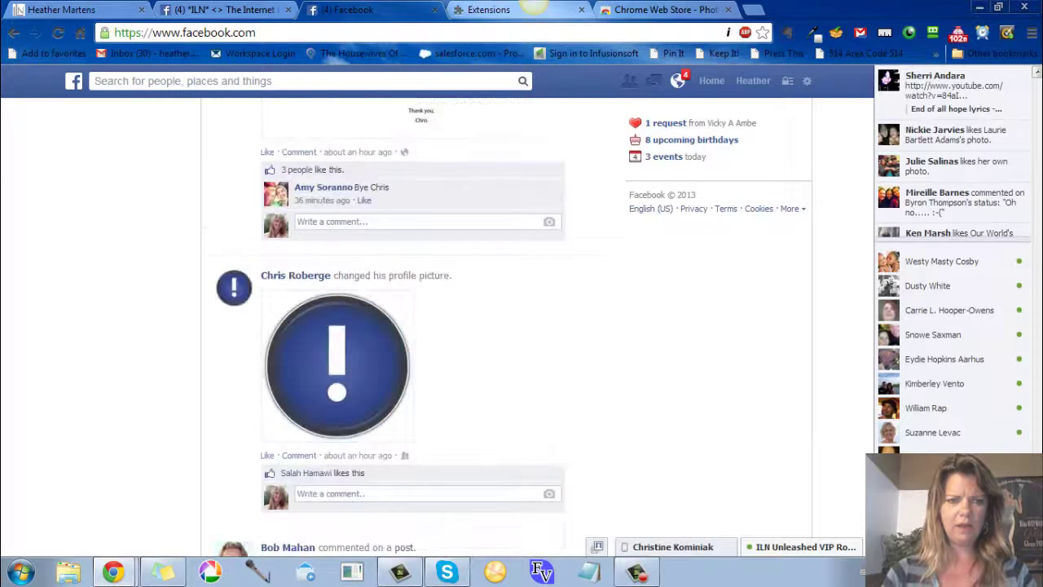
{"action": "scroll", "coordinate": [413, 326], "scroll_direction": "down", "scroll_amount": 15}
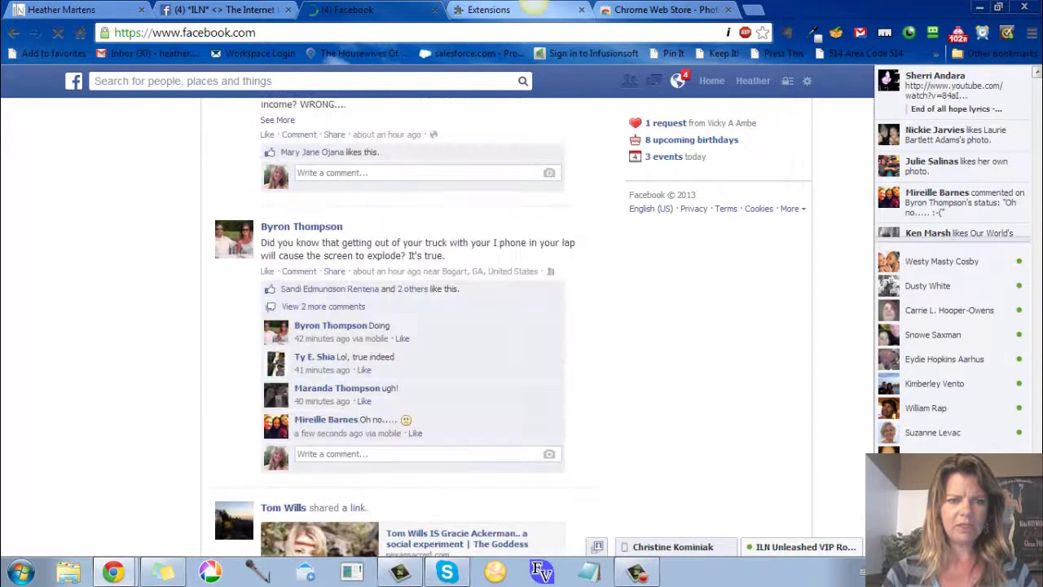
{"action": "scroll", "coordinate": [413, 326], "scroll_direction": "down", "scroll_amount": 20}
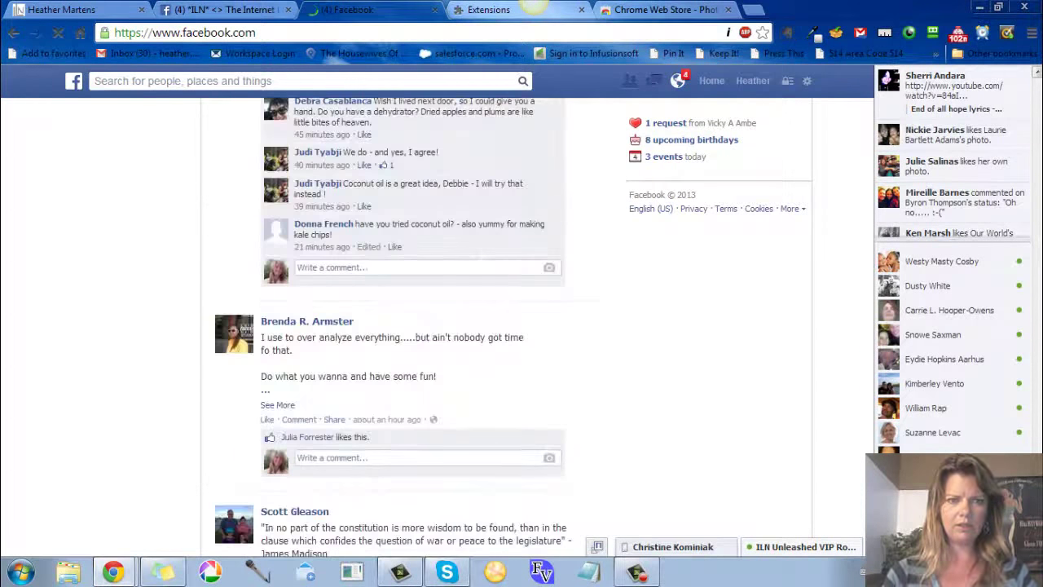
{"action": "scroll", "coordinate": [412, 326], "scroll_direction": "down", "scroll_amount": 15}
{"action": "scroll", "coordinate": [413, 326], "scroll_direction": "down", "scroll_amount": 20}
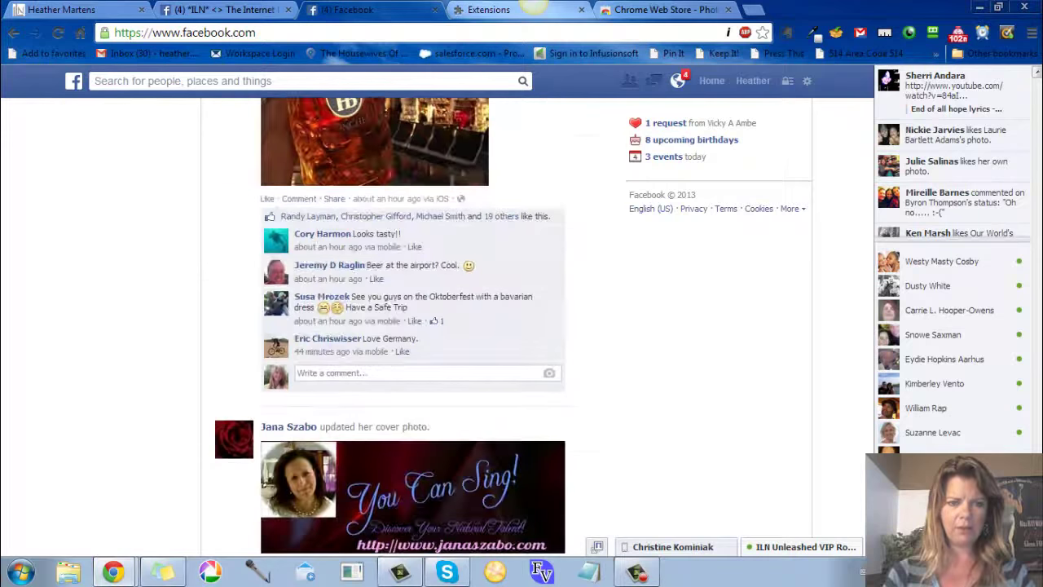
{"action": "scroll", "coordinate": [412, 326], "scroll_direction": "down", "scroll_amount": 20}
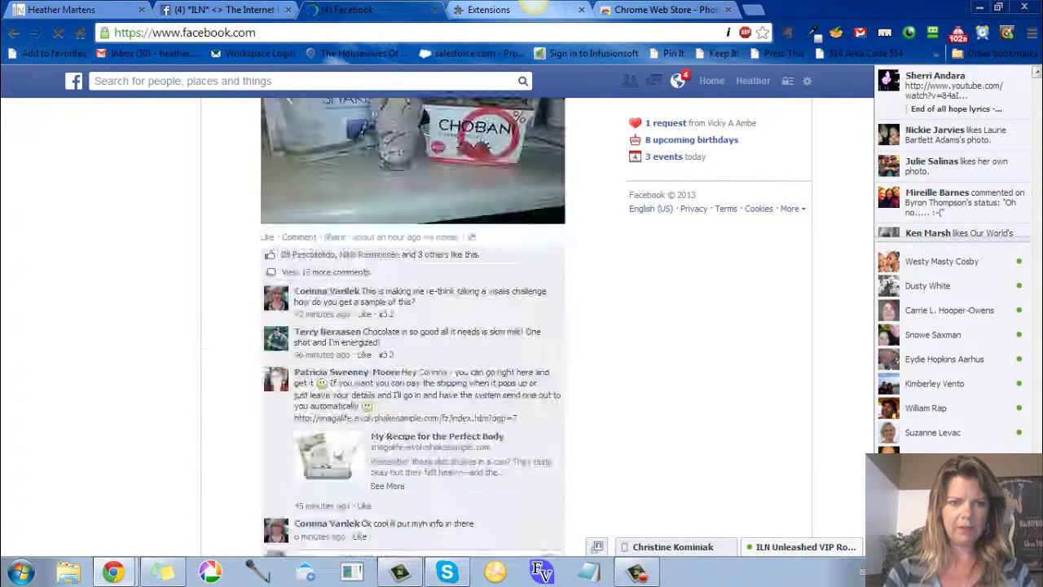
{"action": "scroll", "coordinate": [412, 326], "scroll_direction": "down", "scroll_amount": 5}
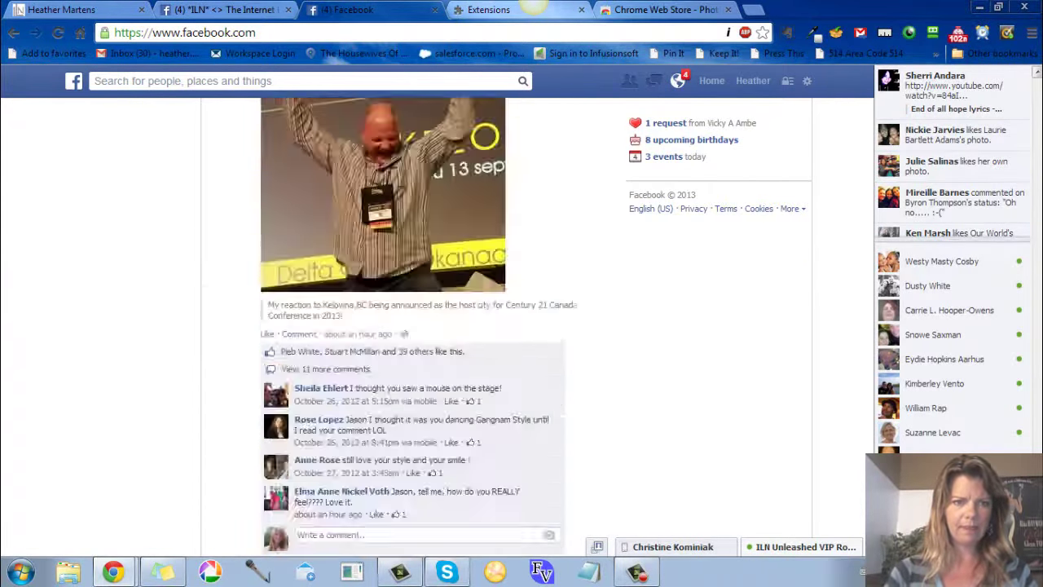
{"action": "scroll", "coordinate": [413, 326], "scroll_direction": "down", "scroll_amount": 6}
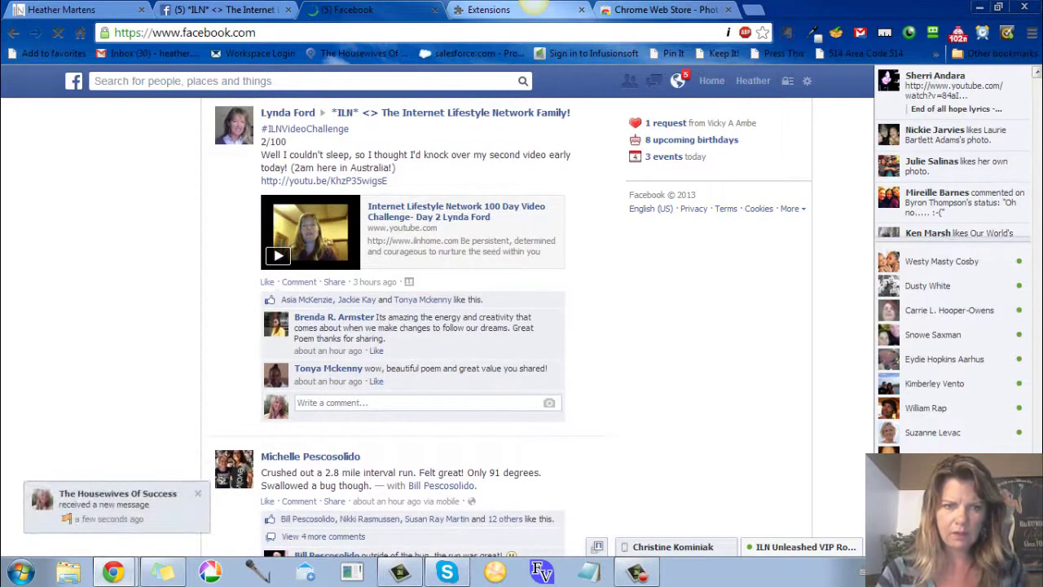
{"action": "scroll", "coordinate": [413, 326], "scroll_direction": "down", "scroll_amount": 10}
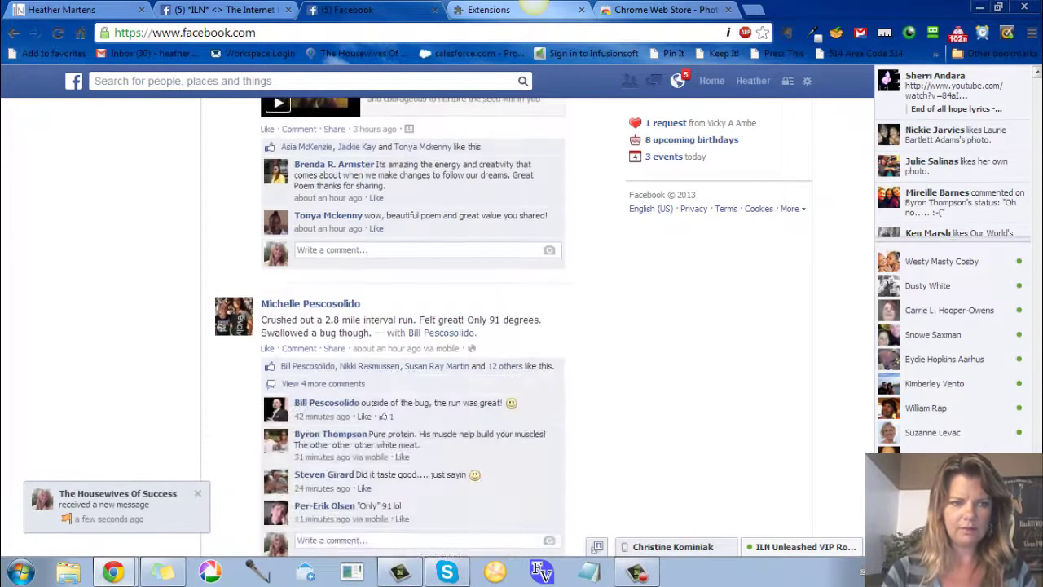
{"action": "scroll", "coordinate": [412, 326], "scroll_direction": "down", "scroll_amount": 3}
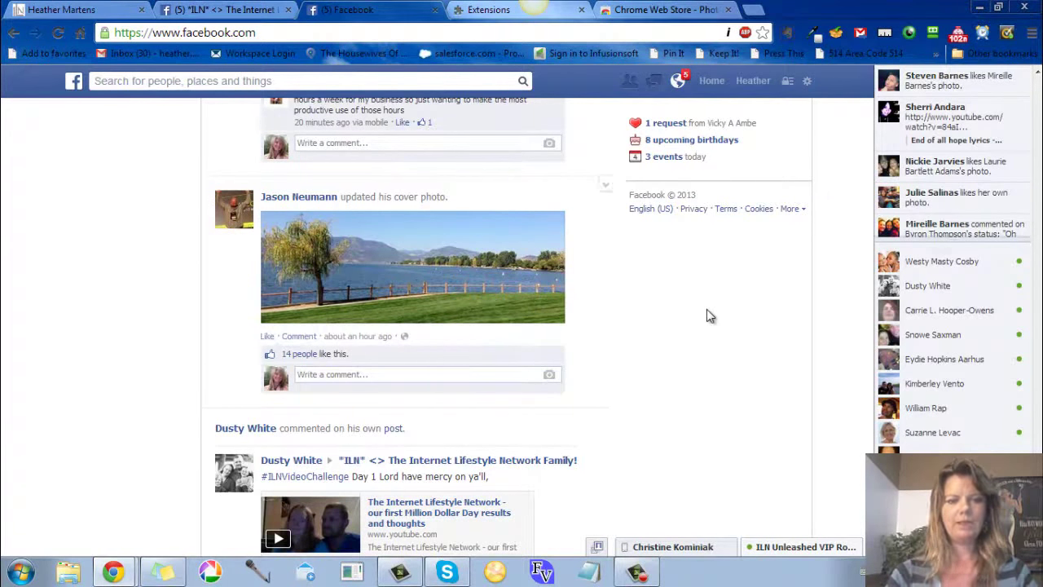
{"action": "mouse_move", "coordinate": [452, 271]}
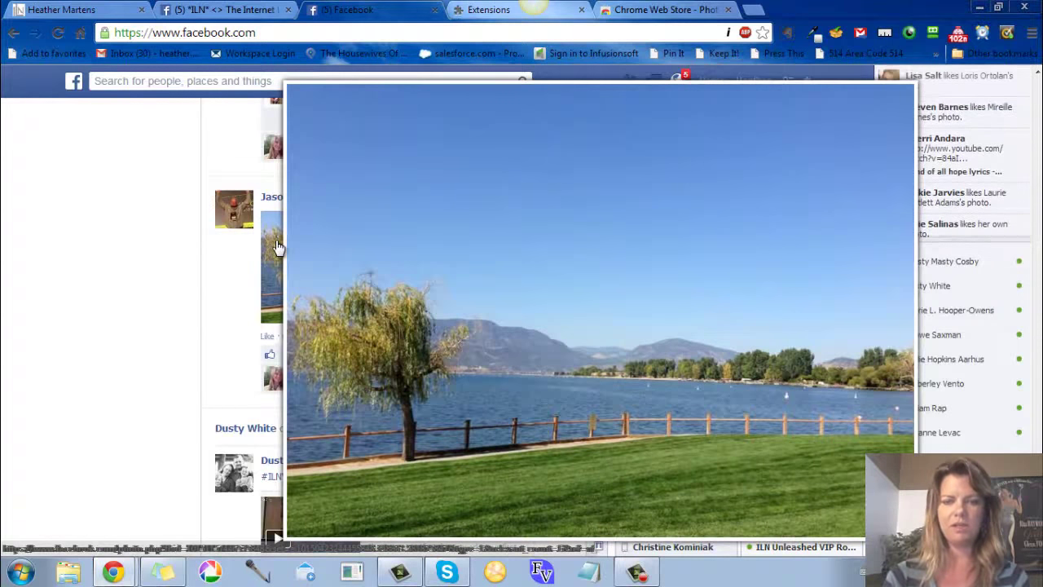
{"action": "left_click", "coordinate": [167, 248]}
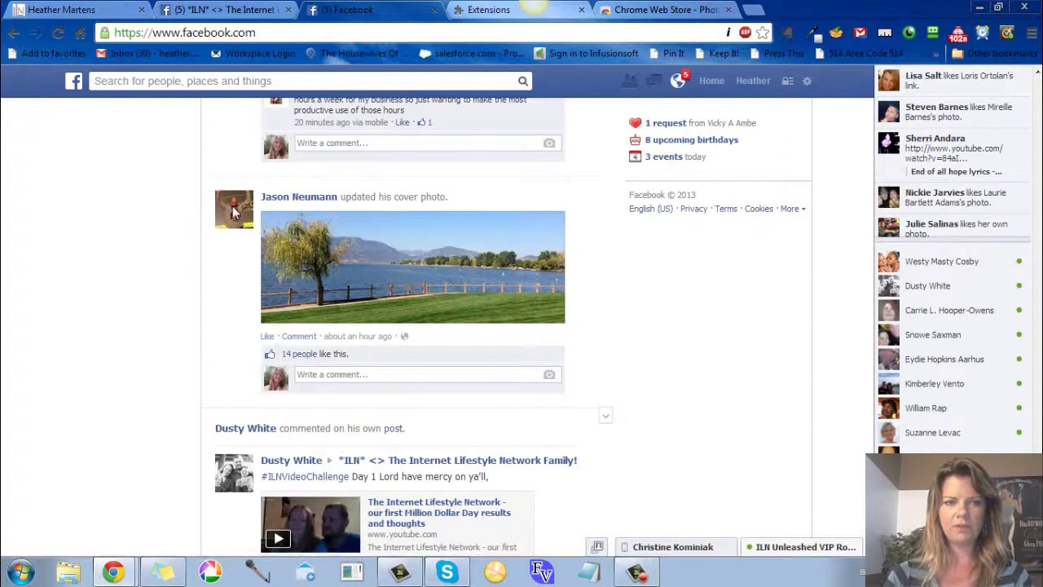
- Preview the profile pictures of the cover photo's poster and the second chat contact, and return to the start of the news feed
{"action": "mouse_move", "coordinate": [235, 213]}
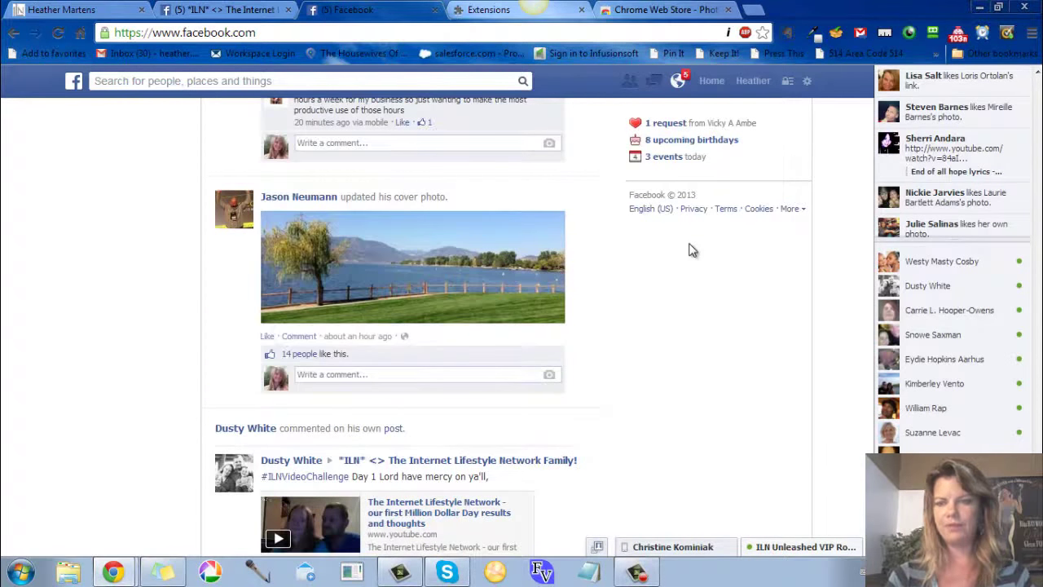
{"action": "mouse_move", "coordinate": [1009, 287]}
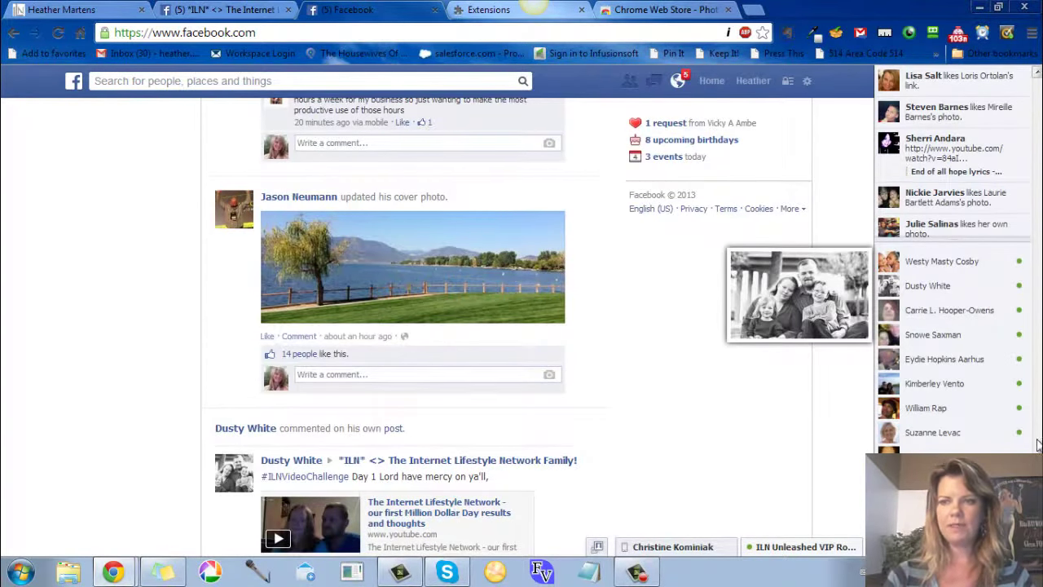
{"action": "scroll", "coordinate": [1039, 444], "scroll_direction": "up", "scroll_amount": 15}
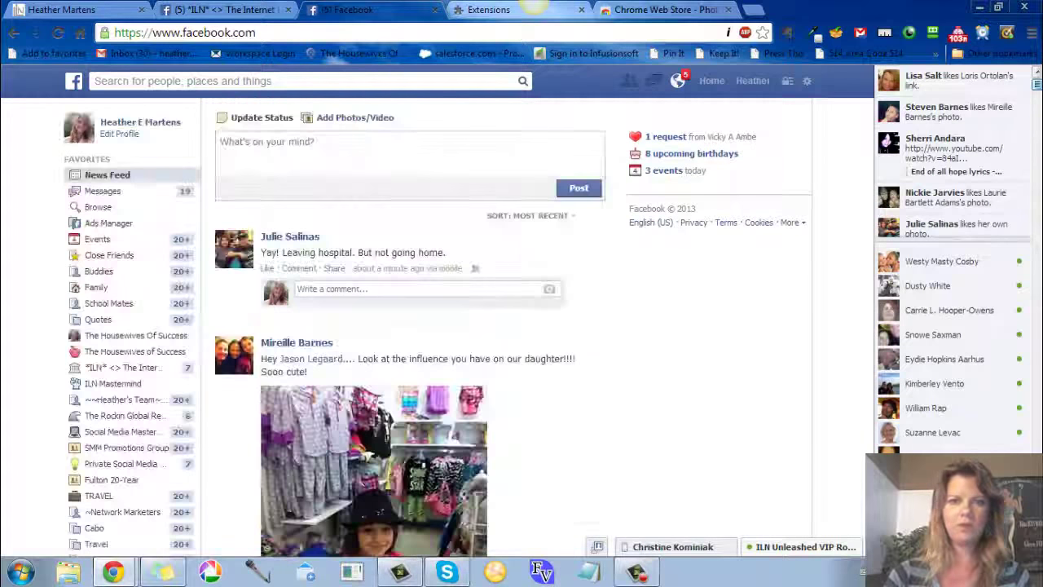